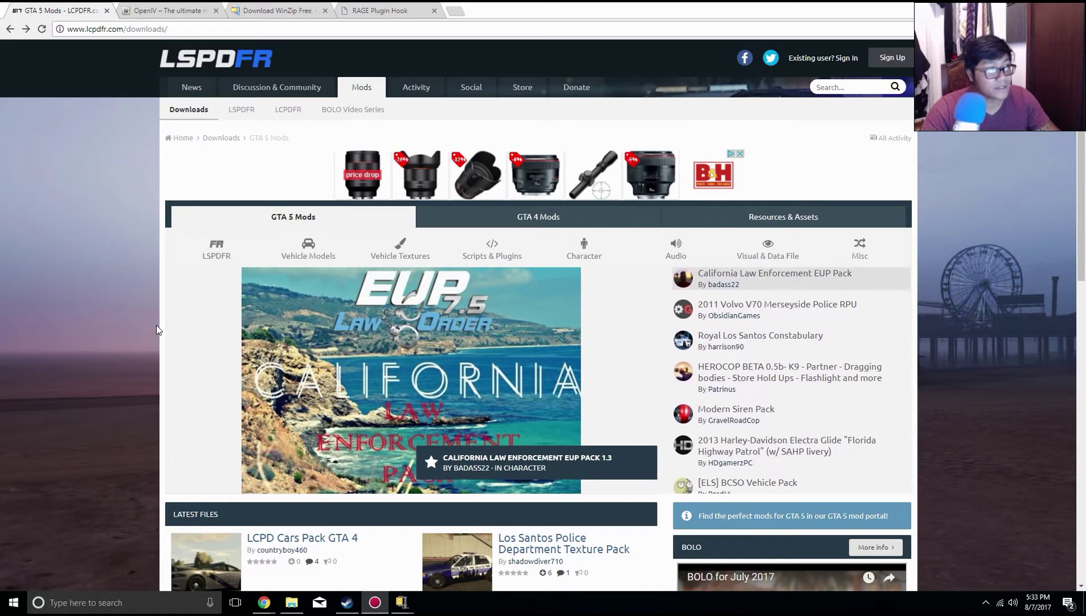
# Step: Look at the Download WinZip page, then go back to the GTA 5 Mods LSPDFR page
pyautogui.click(272, 14)
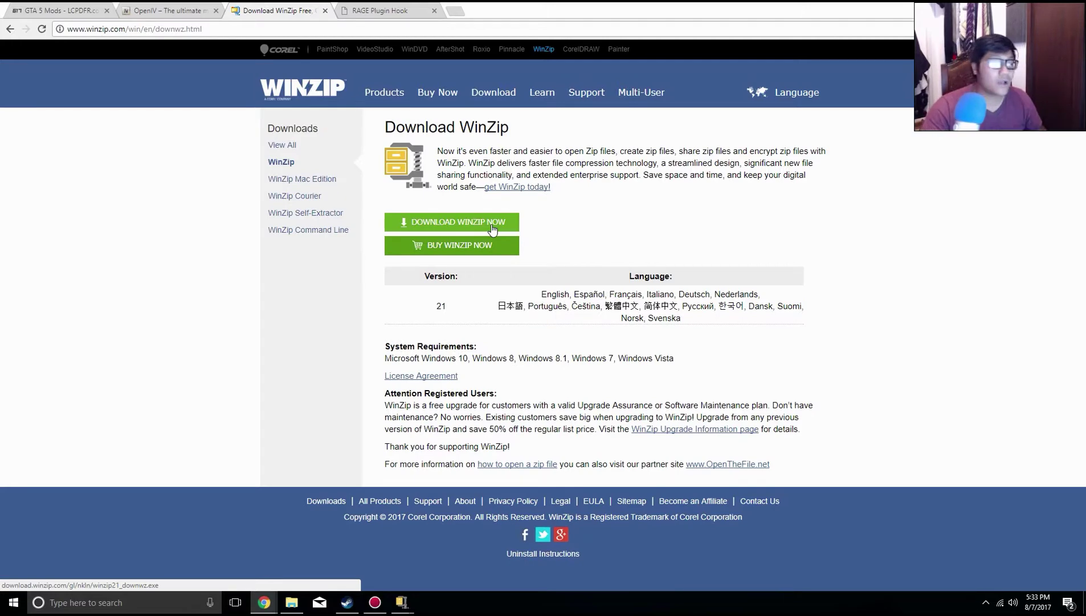
pyautogui.click(55, 11)
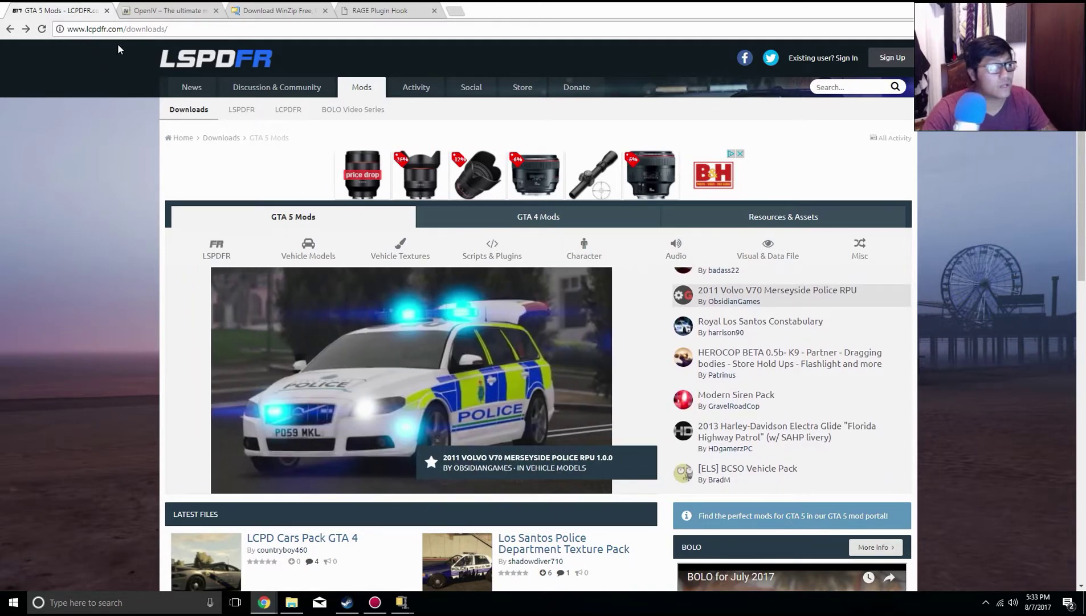
pyautogui.scroll(-1, 625, 105)
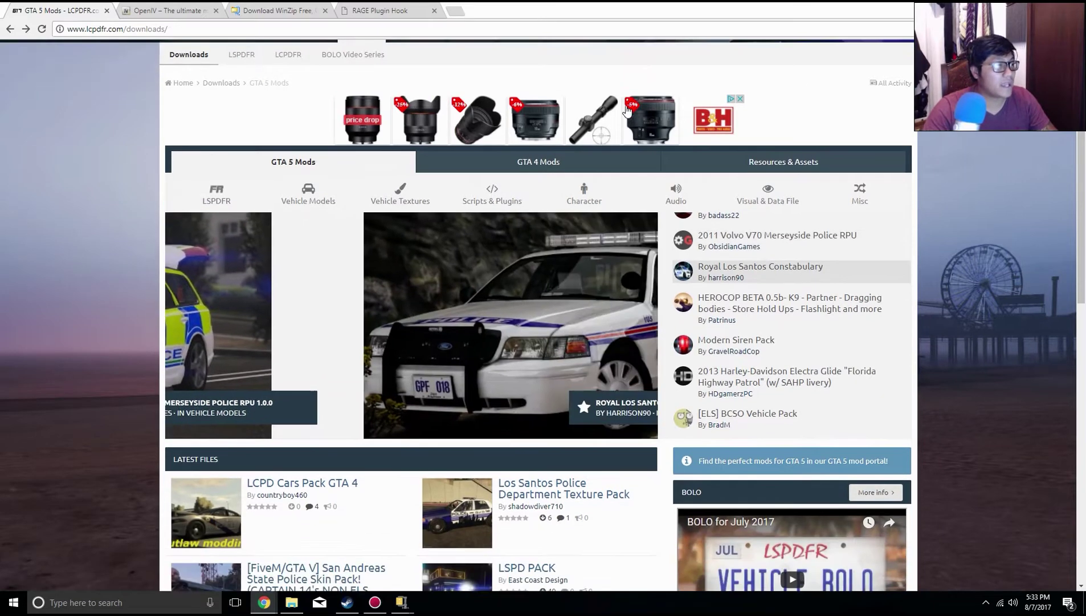
pyautogui.scroll(1, 441, 223)
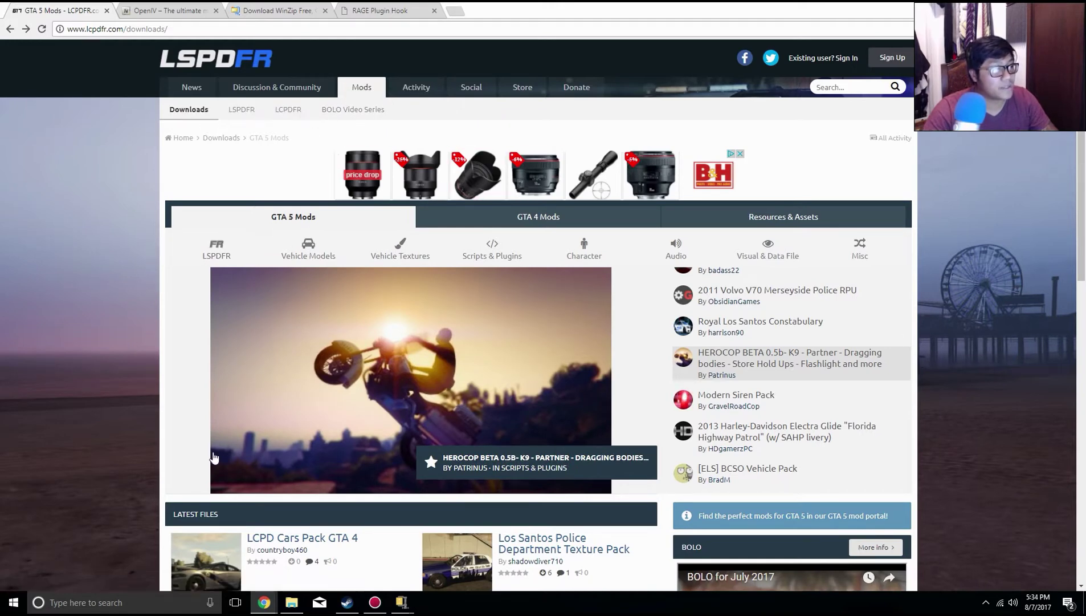
pyautogui.scroll(-3, 493, 461)
pyautogui.scroll(3, 492, 458)
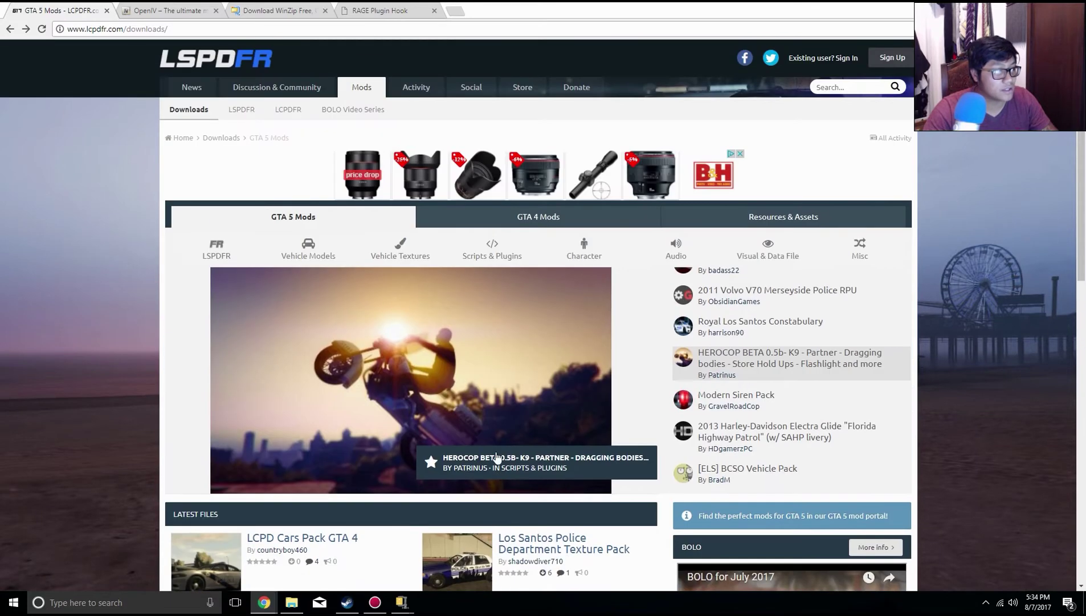
# Step: Go through the LSPDFR mods category to the LSPD First Response 0.3.1 file page
pyautogui.click(219, 258)
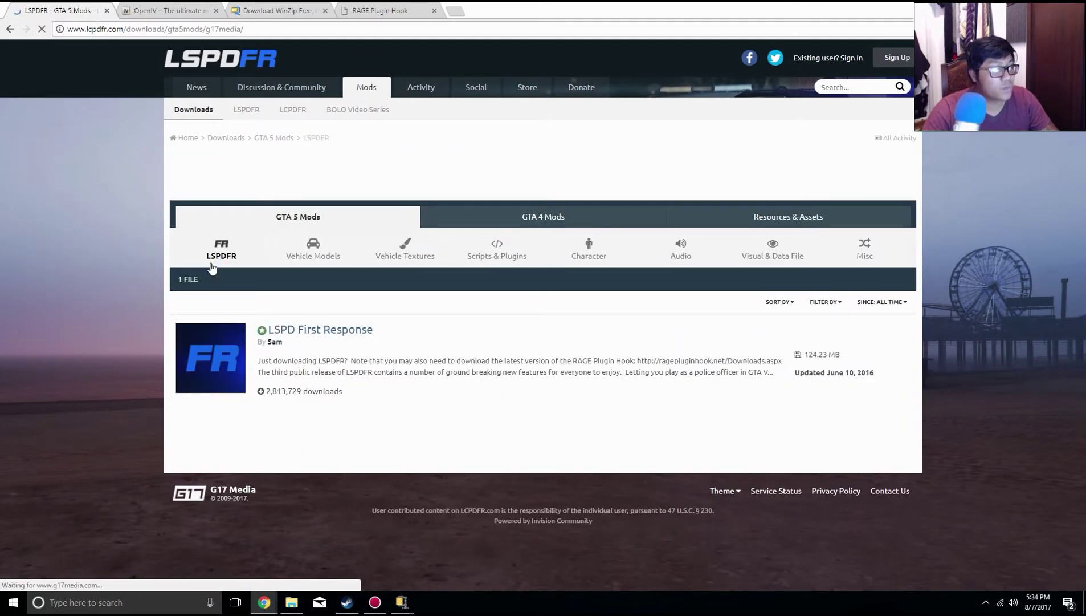
pyautogui.click(340, 331)
pyautogui.scroll(-6, 777, 311)
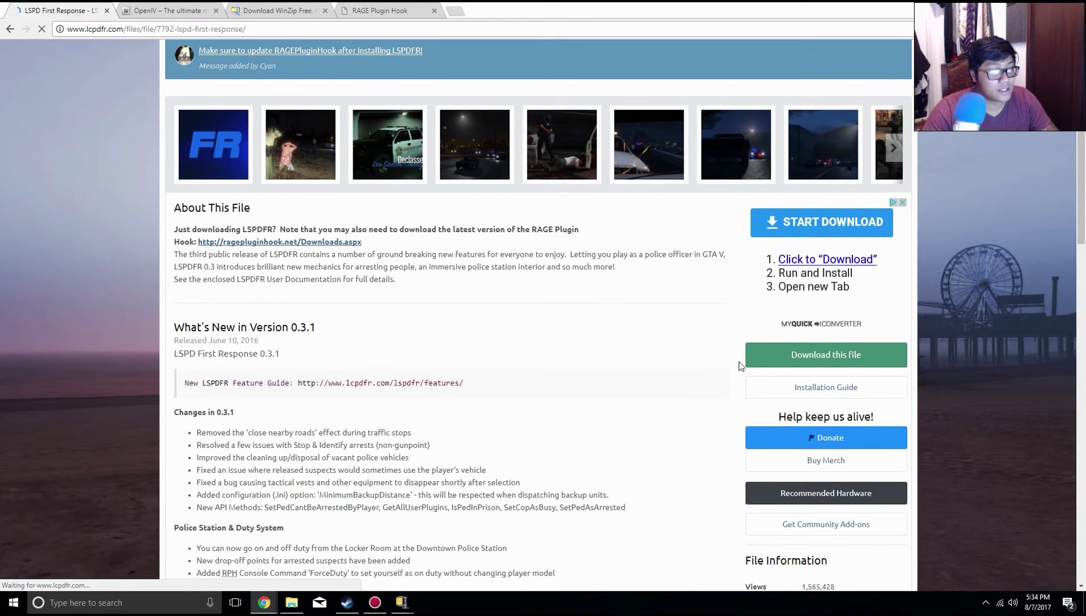
pyautogui.scroll(6, 698, 420)
pyautogui.scroll(-4, 678, 389)
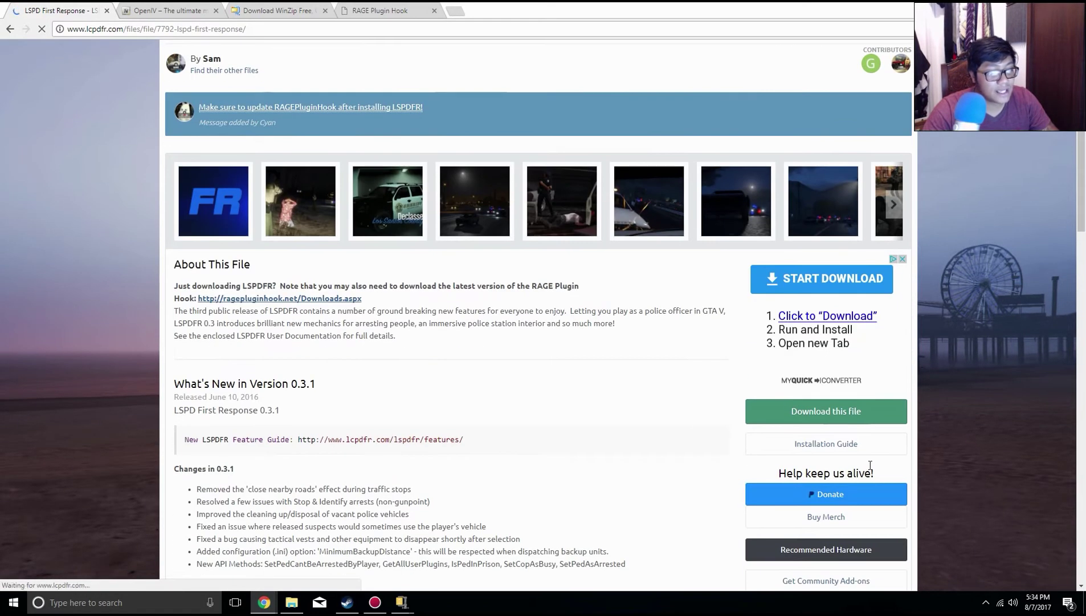
# Step: Agree to the download terms and request the LSPDFR 031 Manual Install.zip download
pyautogui.click(846, 415)
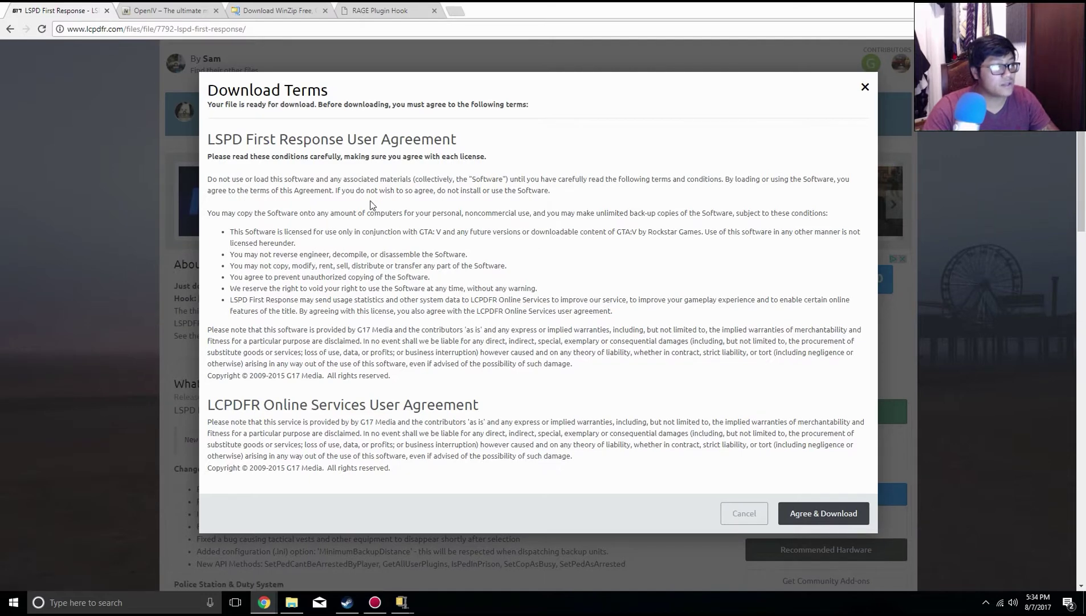
pyautogui.click(823, 512)
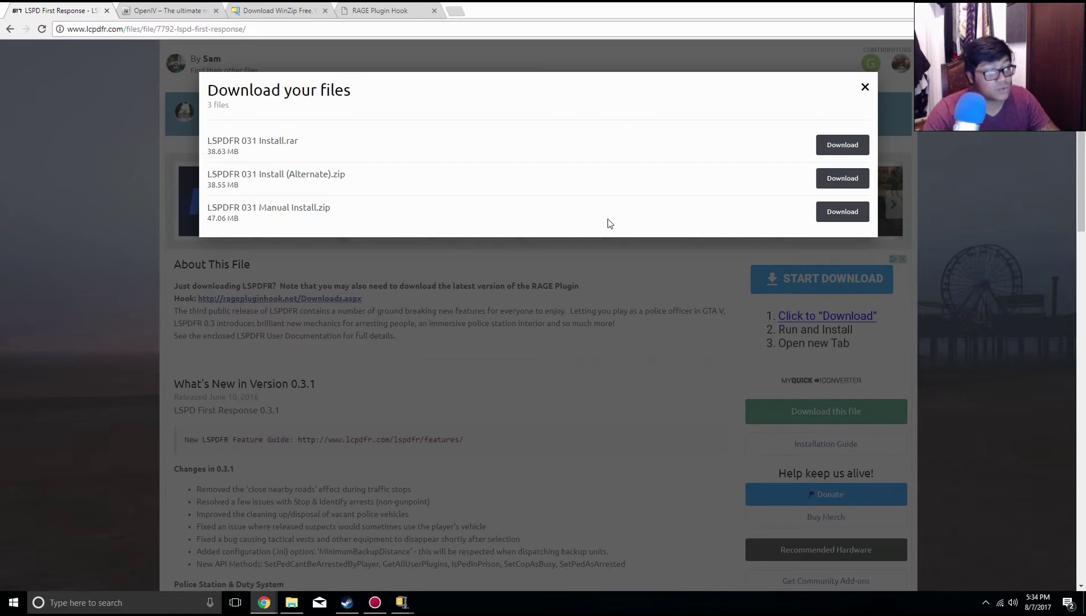
pyautogui.click(850, 206)
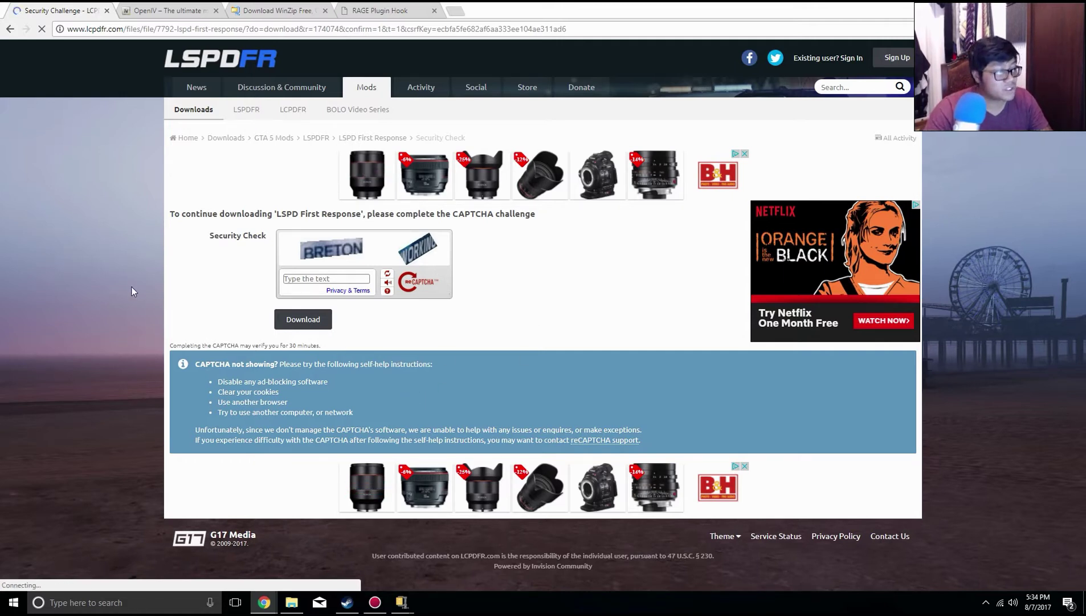
# Step: Bring the main WinZip window forward and move it up and to the right
pyautogui.moveTo(402, 602)
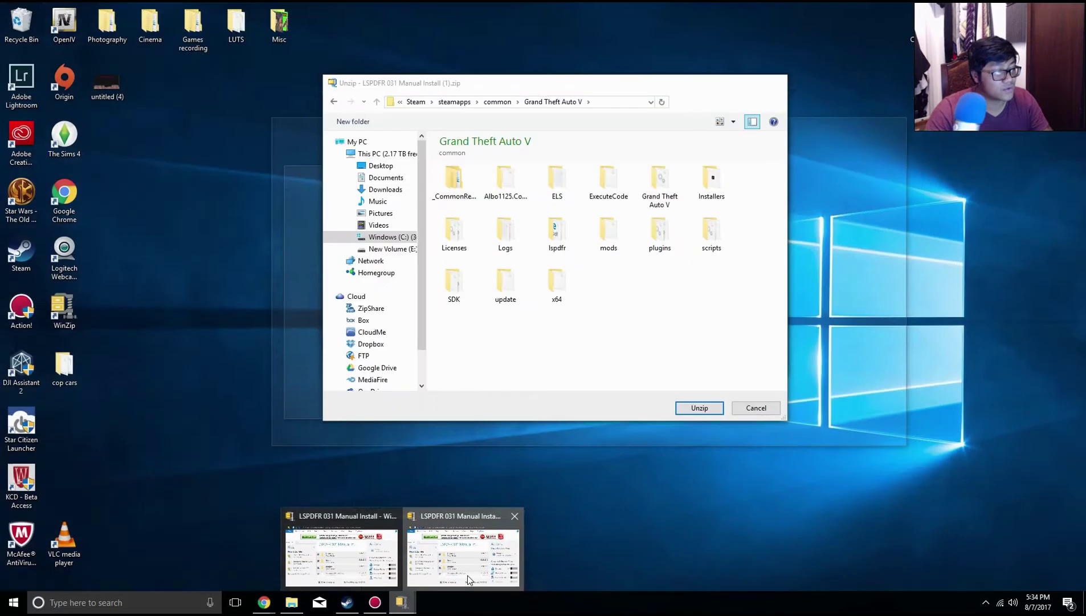
pyautogui.click(468, 578)
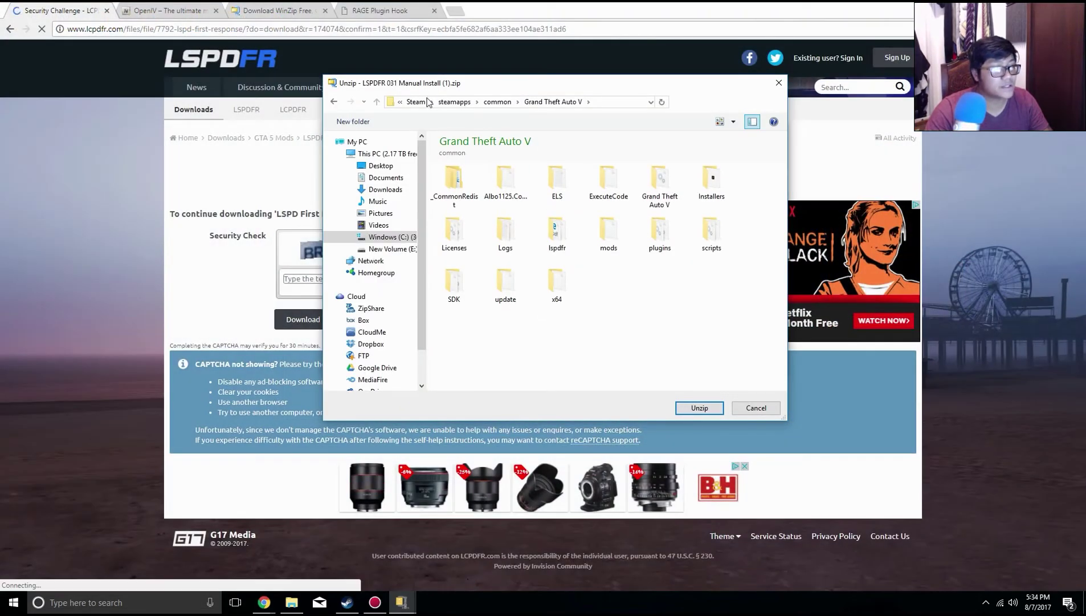
pyautogui.click(409, 603)
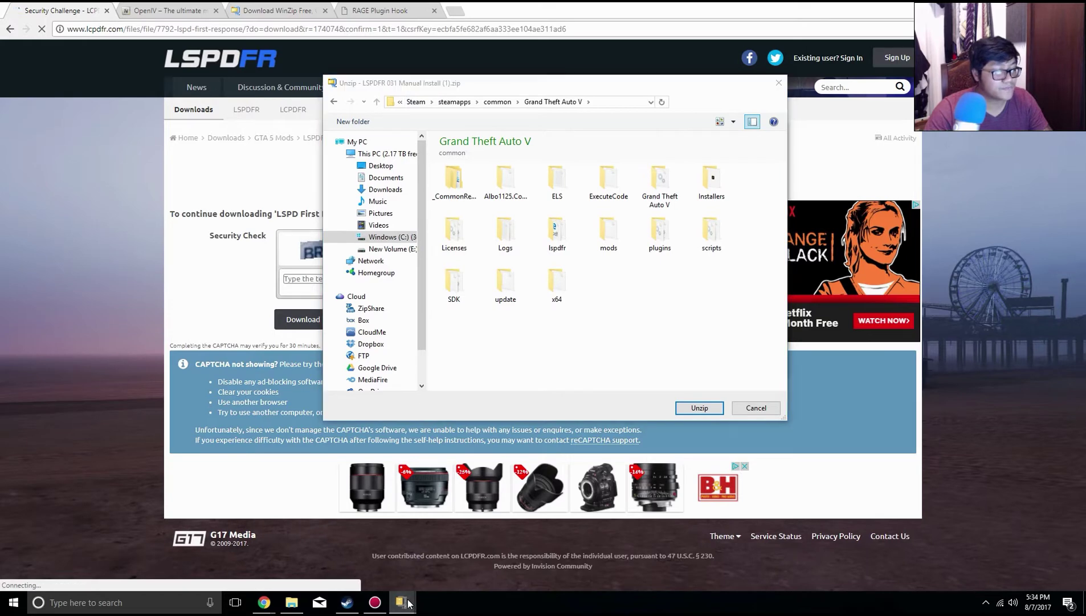
pyautogui.click(361, 560)
pyautogui.moveTo(613, 181); pyautogui.dragTo(741, 99)
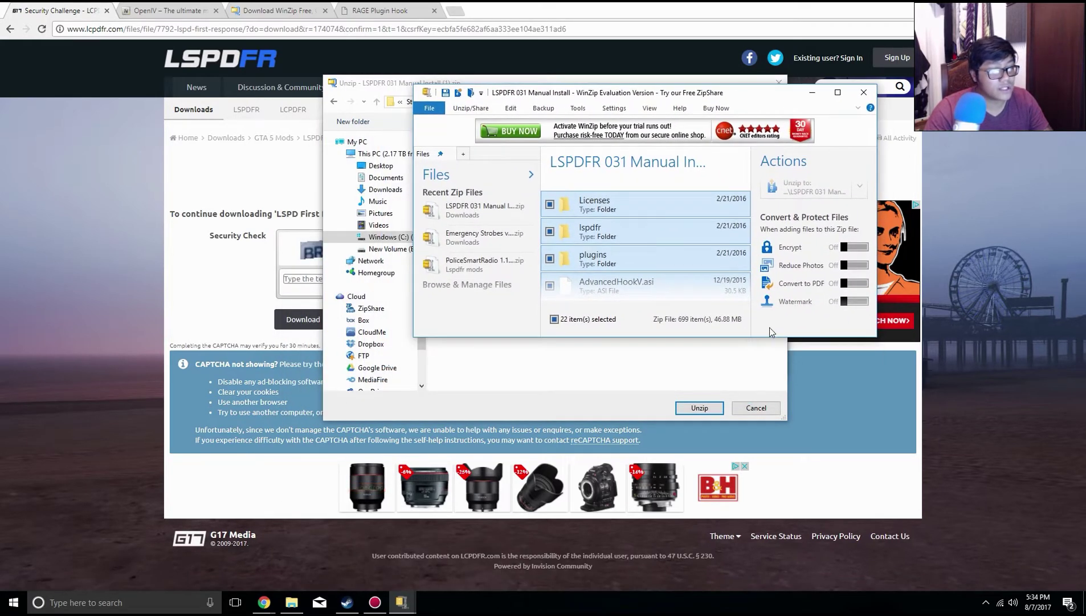
# Step: Select all 22 items in the archive and choose Unzip from their context menu
pyautogui.click(645, 209)
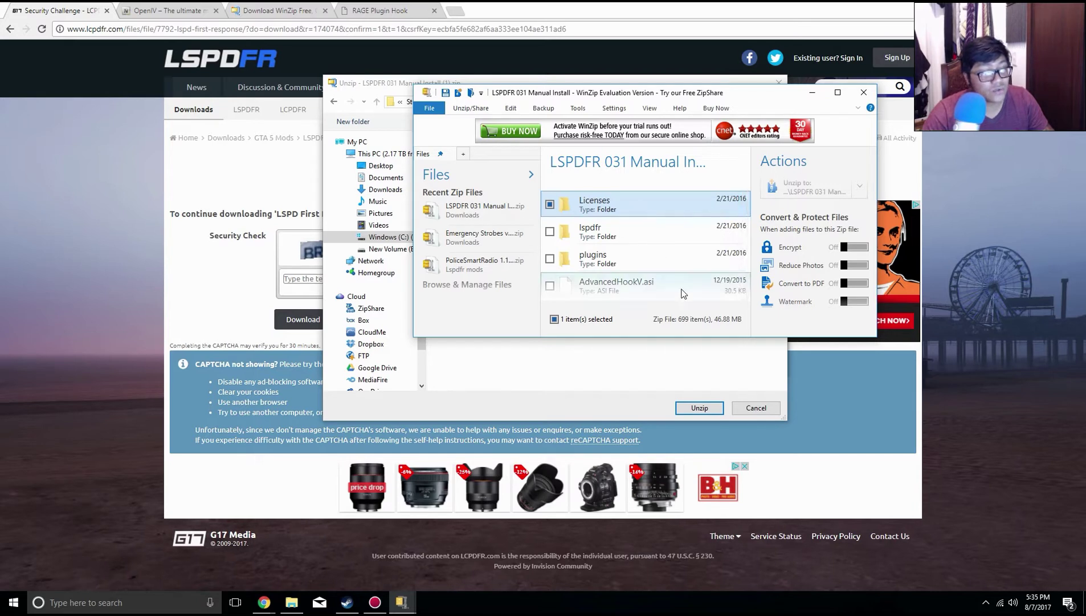
pyautogui.click(622, 212)
pyautogui.press('Return')
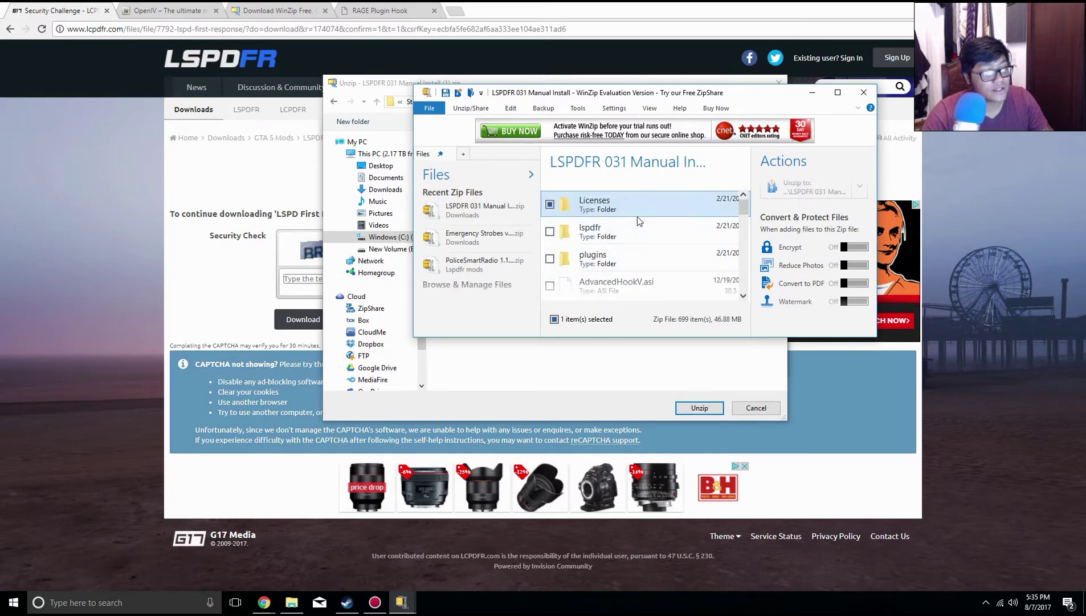
pyautogui.scroll(-5, 659, 226)
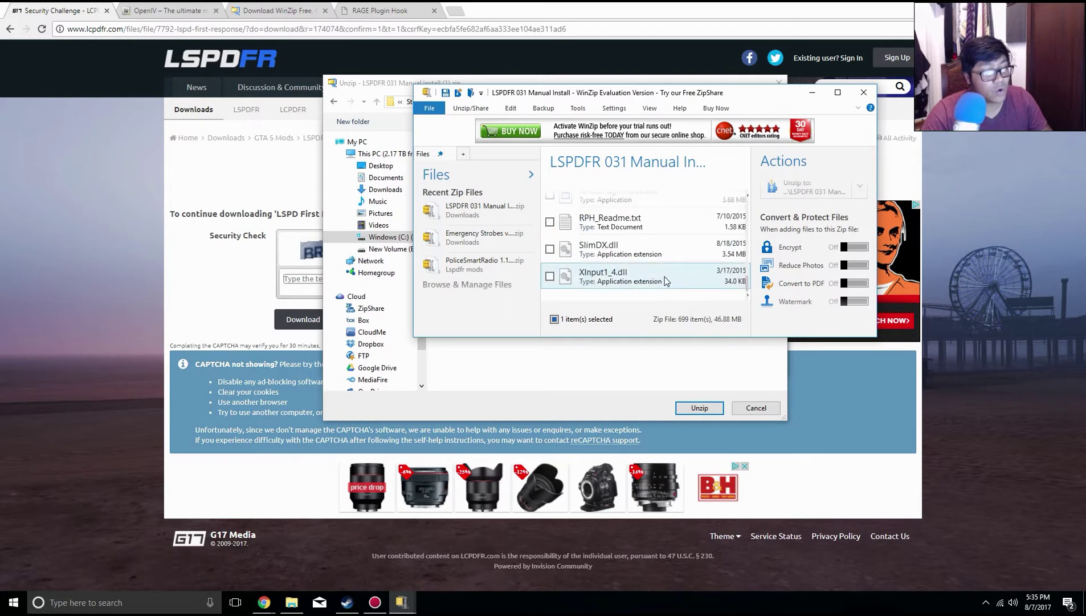
pyautogui.keyDown('shift'); pyautogui.click(666, 278); pyautogui.keyUp('shift')
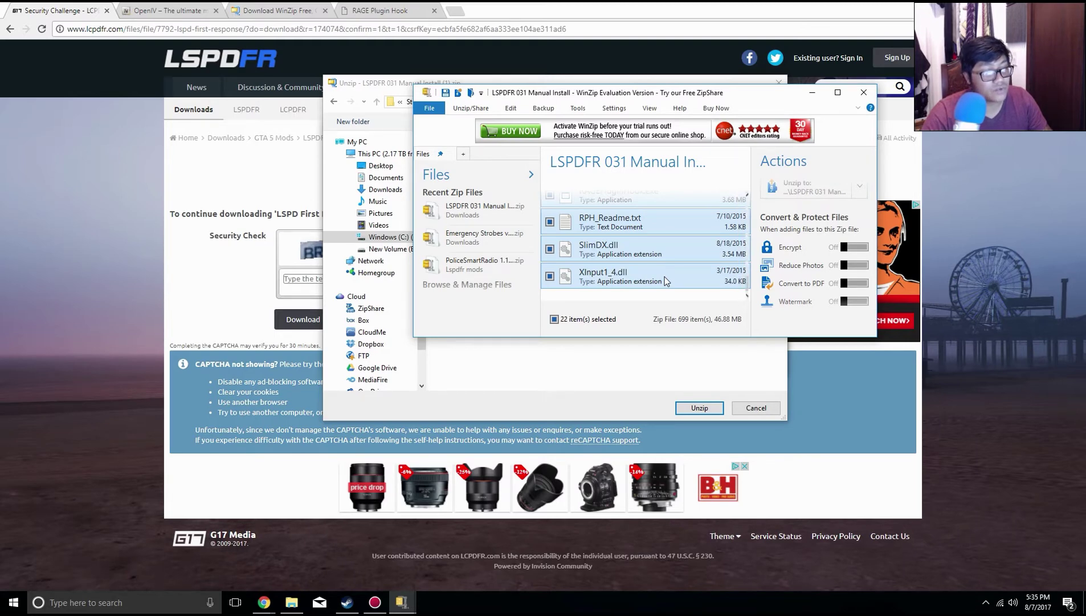
pyautogui.scroll(2, 665, 276)
pyautogui.rightClick(674, 274)
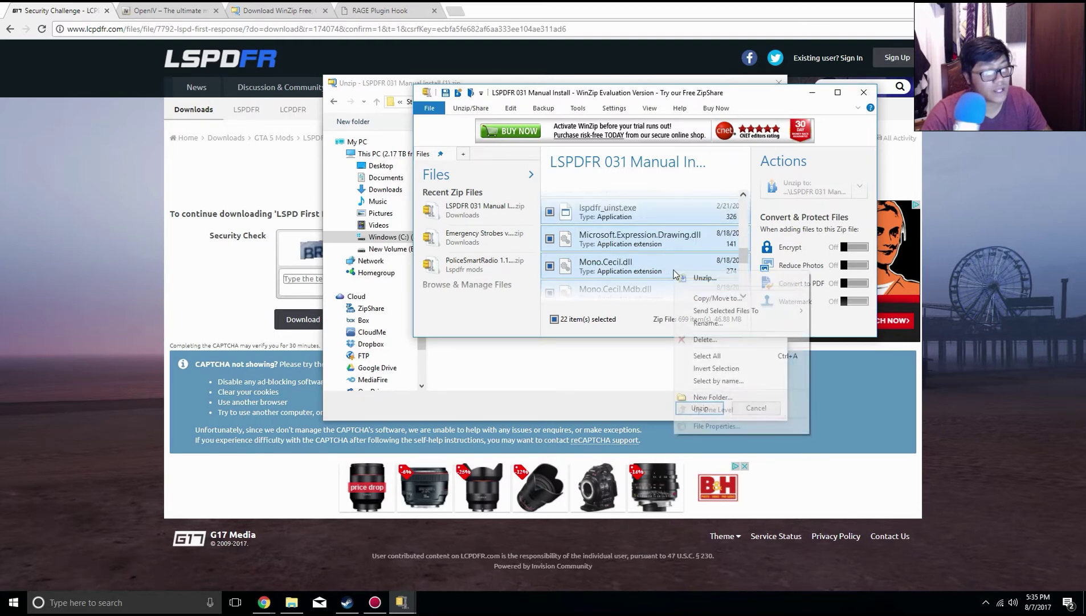
pyautogui.click(705, 279)
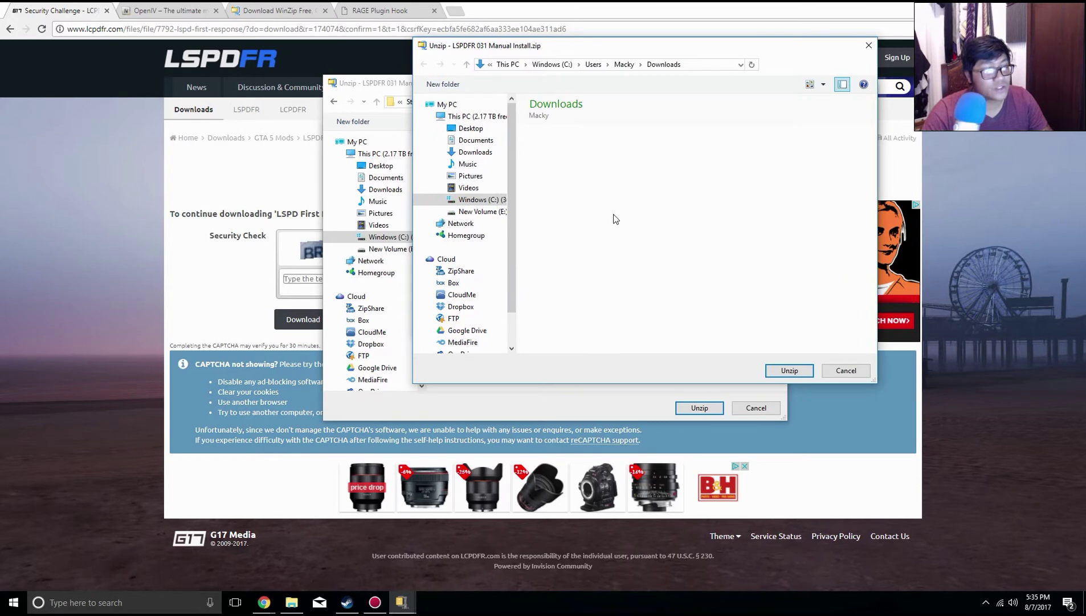
# Step: Browse to C:\Program Files (x86)\Steam\steamapps\common\Grand Theft Auto V, then cancel the unzip
pyautogui.click(551, 64)
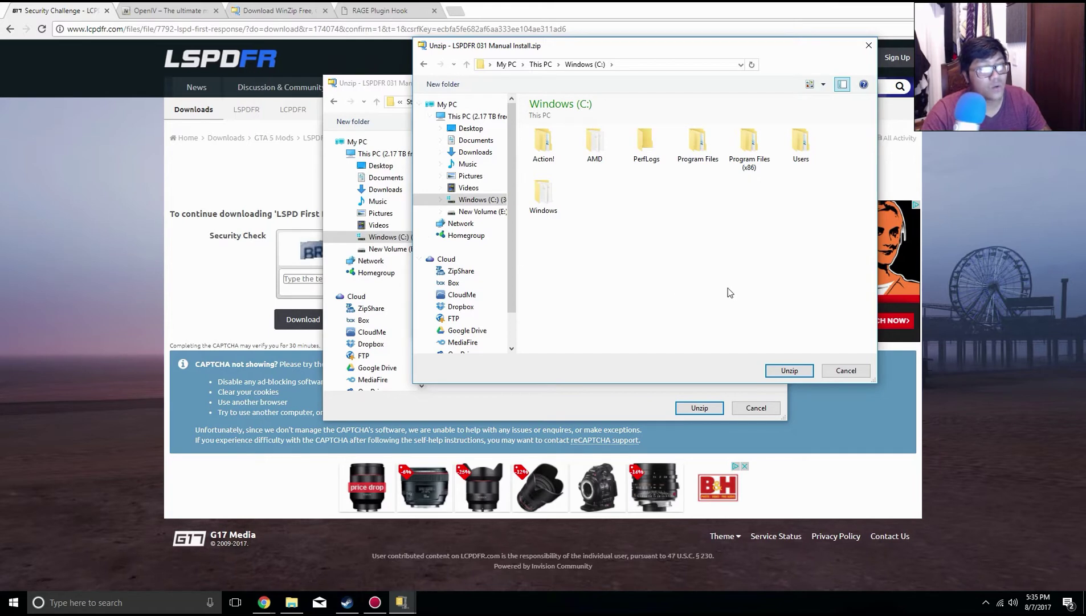
pyautogui.doubleClick(752, 145)
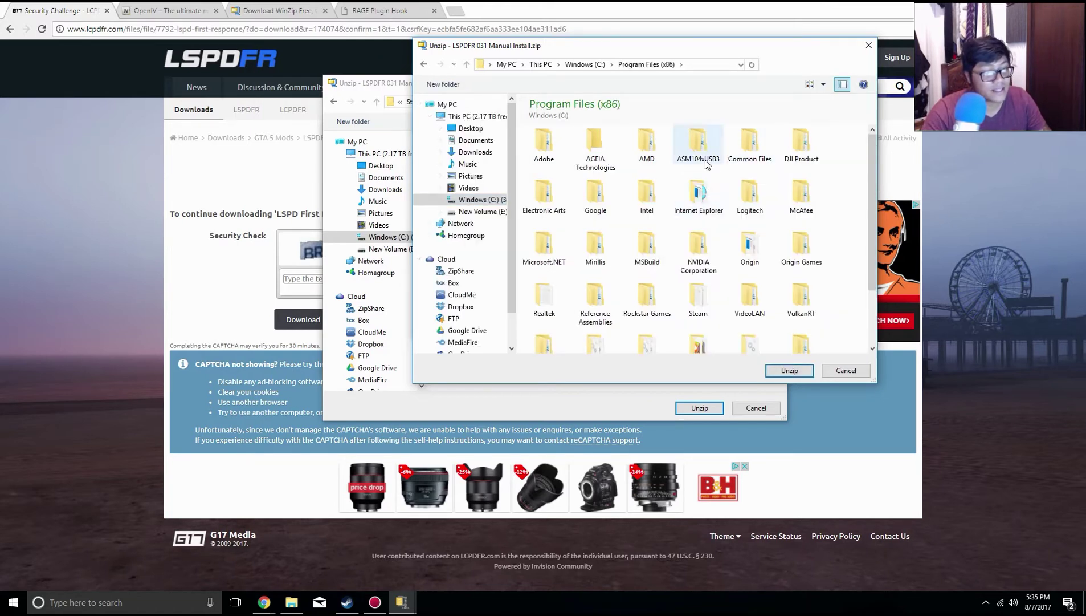
pyautogui.doubleClick(700, 297)
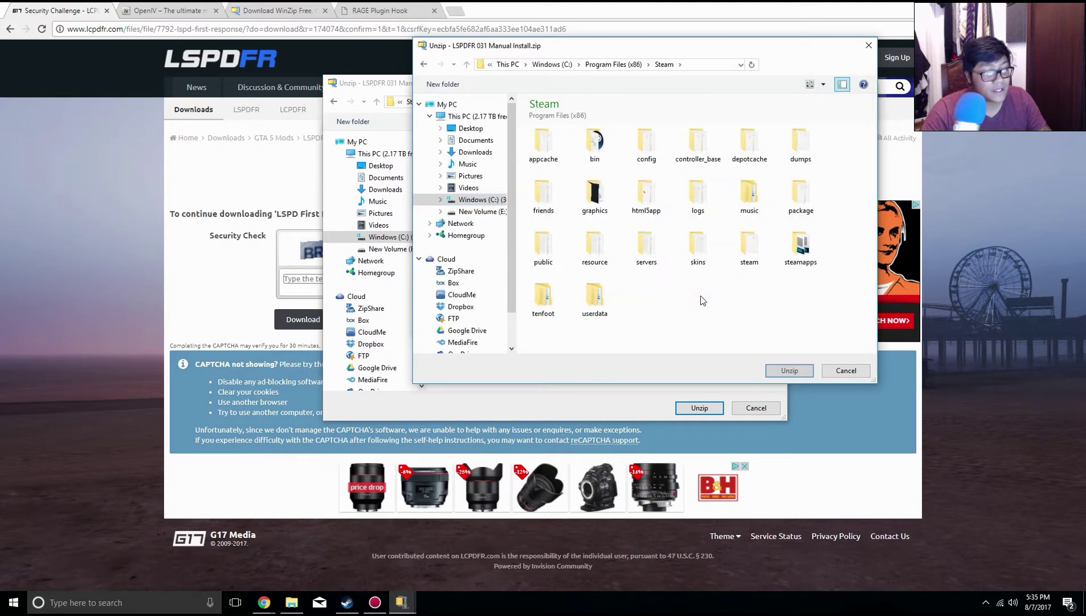
pyautogui.doubleClick(803, 251)
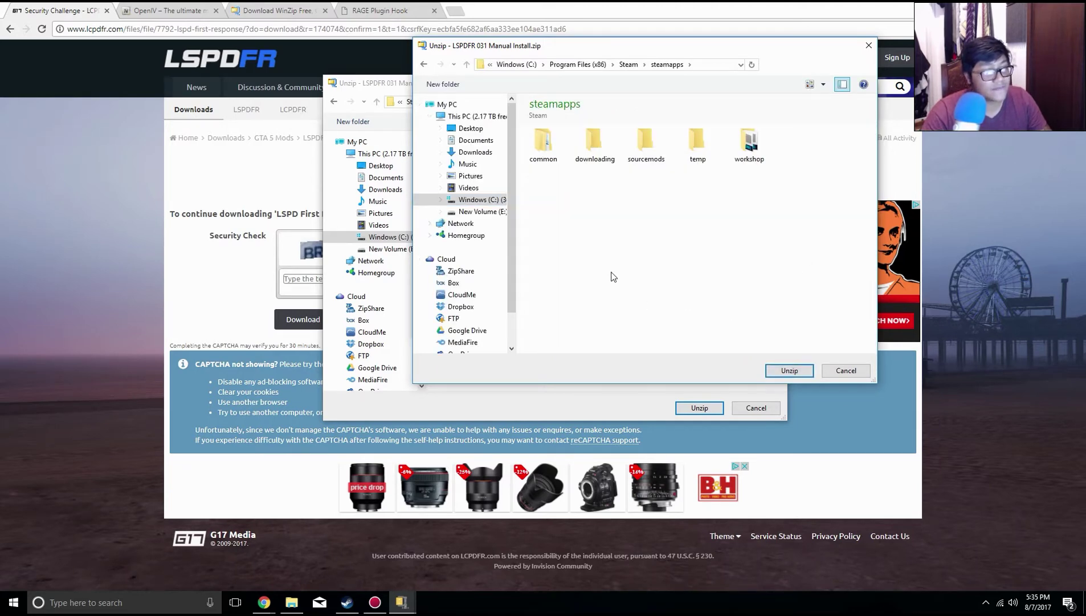
pyautogui.click(546, 145)
pyautogui.doubleClick(546, 145)
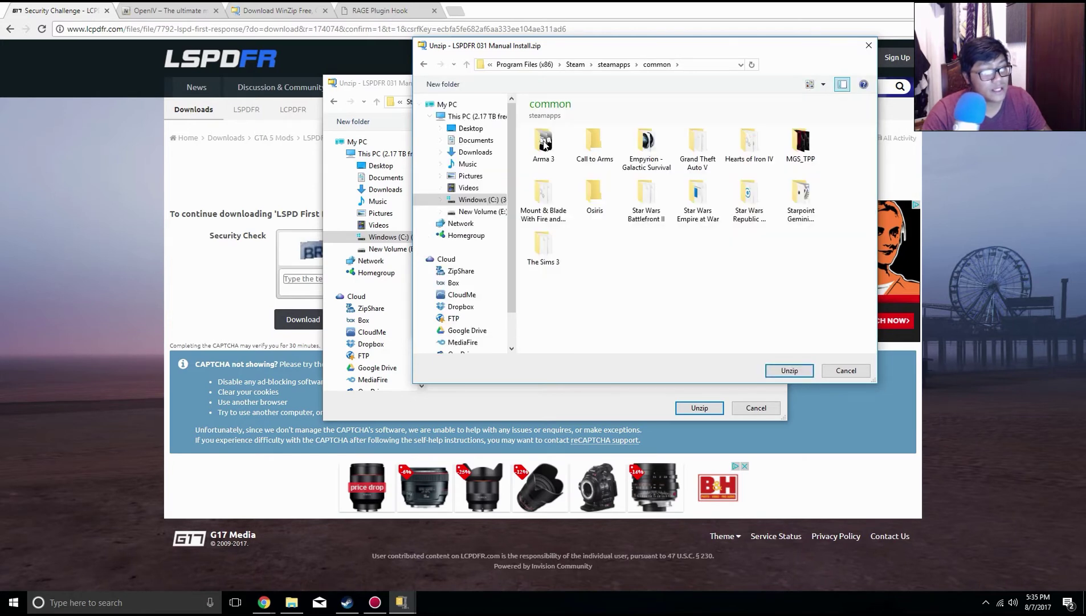
pyautogui.doubleClick(704, 147)
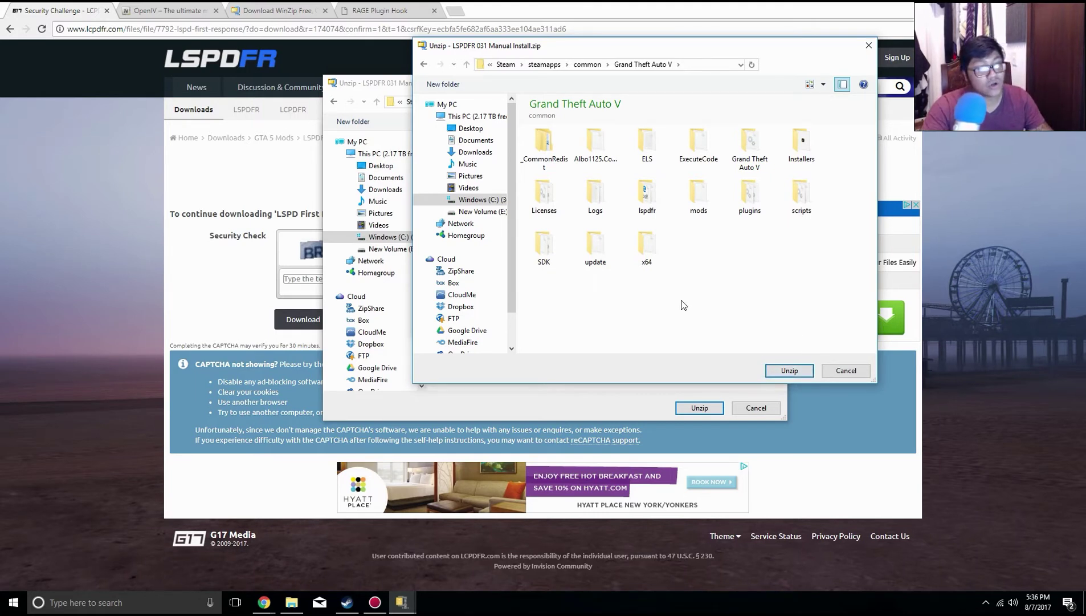
pyautogui.click(845, 370)
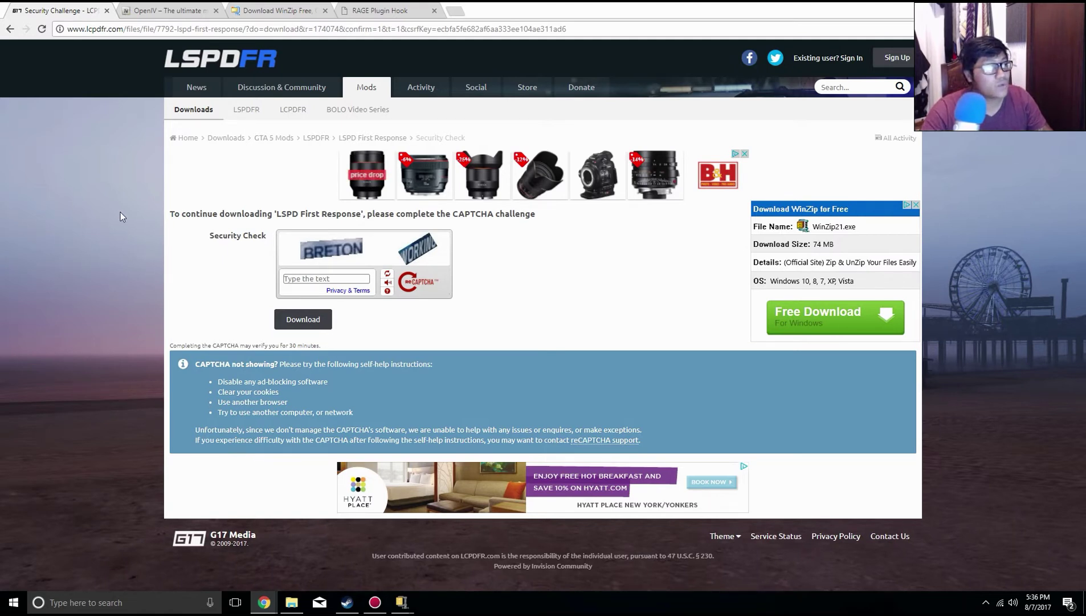
# Step: Switch to the RAGE Plugin Hook Downloads page and review the Open Alpha 0.56.1131.11508 release list
pyautogui.click(386, 16)
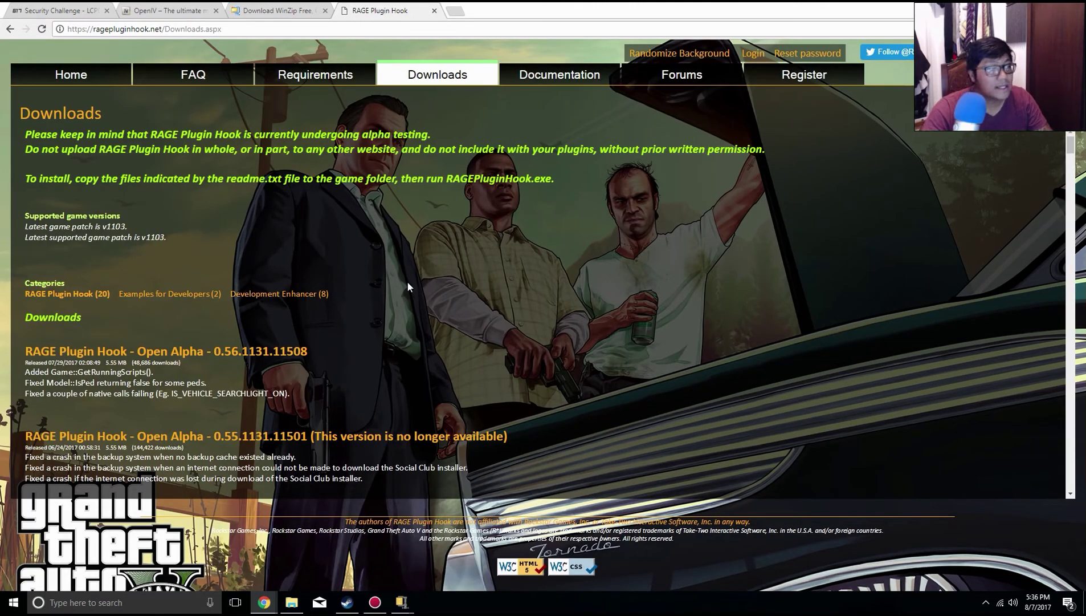
pyautogui.scroll(-2, 406, 281)
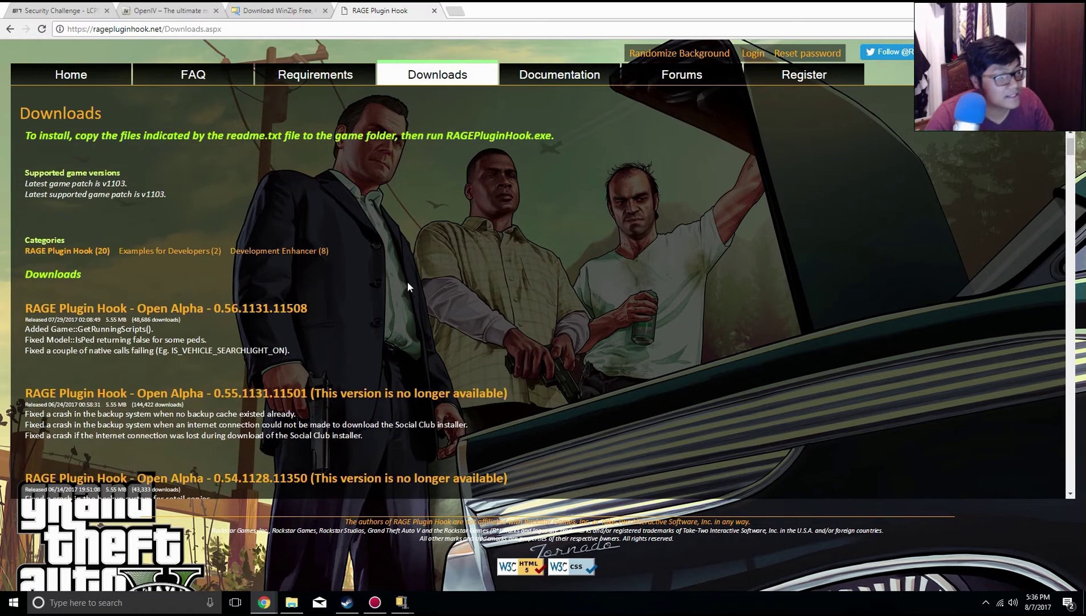
pyautogui.scroll(1, 439, 295)
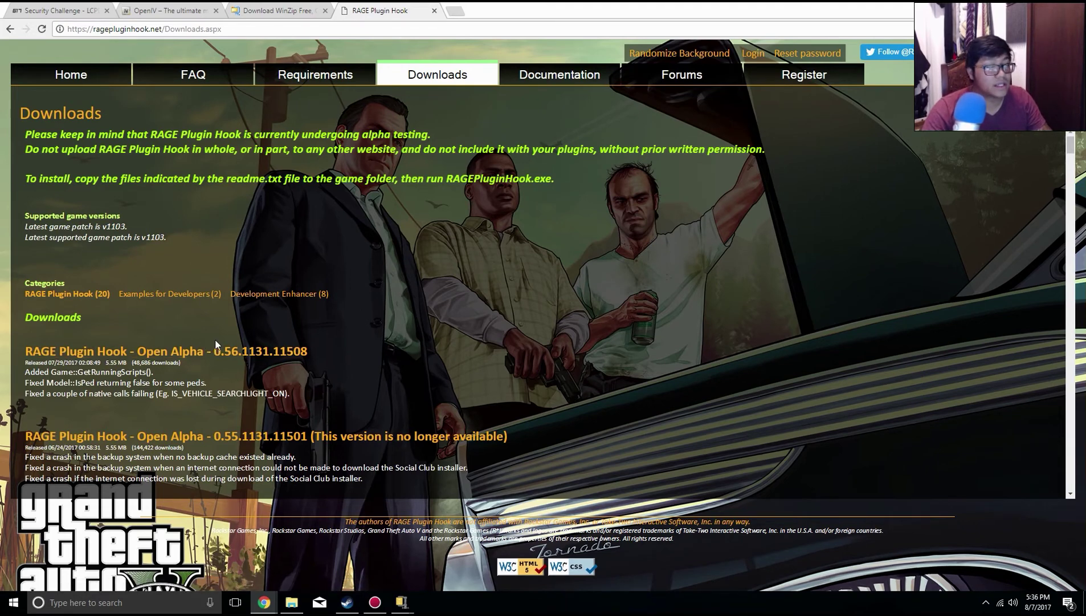
pyautogui.scroll(-2, 405, 313)
pyautogui.scroll(2, 504, 336)
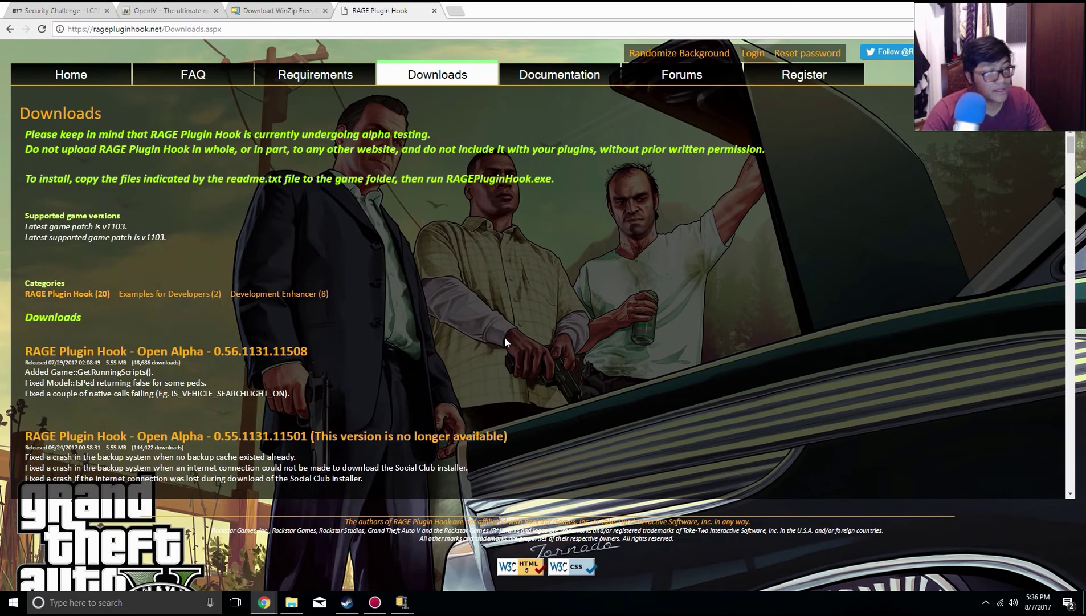